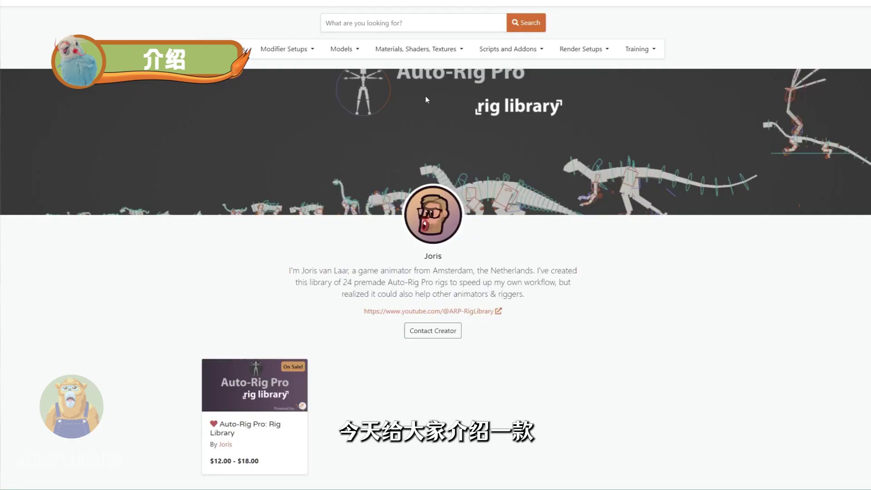
# Step: Open the Auto-Rig Pro: Rig Library product page on Blender Market
pyautogui.scroll(-5, 425, 99)
pyautogui.click(220, 288)
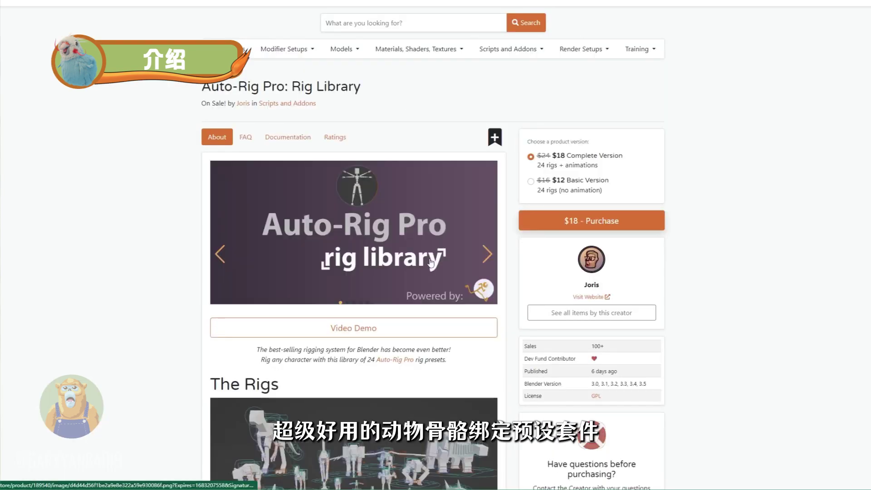
pyautogui.scroll(-2, 433, 254)
pyautogui.scroll(-1, 431, 247)
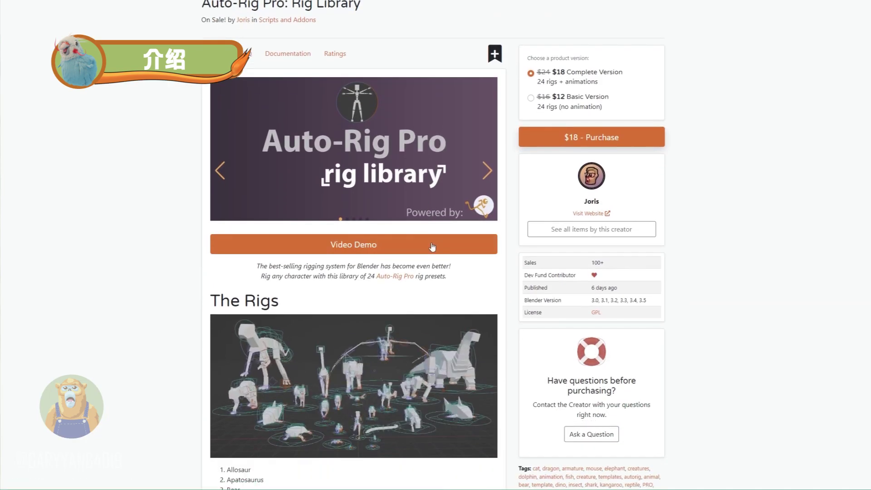
pyautogui.scroll(1, 446, 235)
pyautogui.scroll(1, 446, 235)
pyautogui.scroll(1, 476, 136)
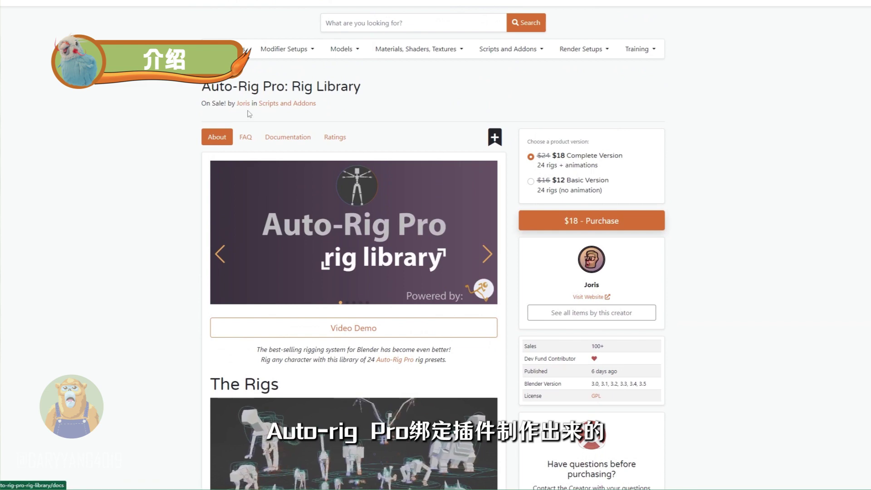
# Step: Browse the page's rig list and Easy Workflow section
pyautogui.scroll(-2, 47, 111)
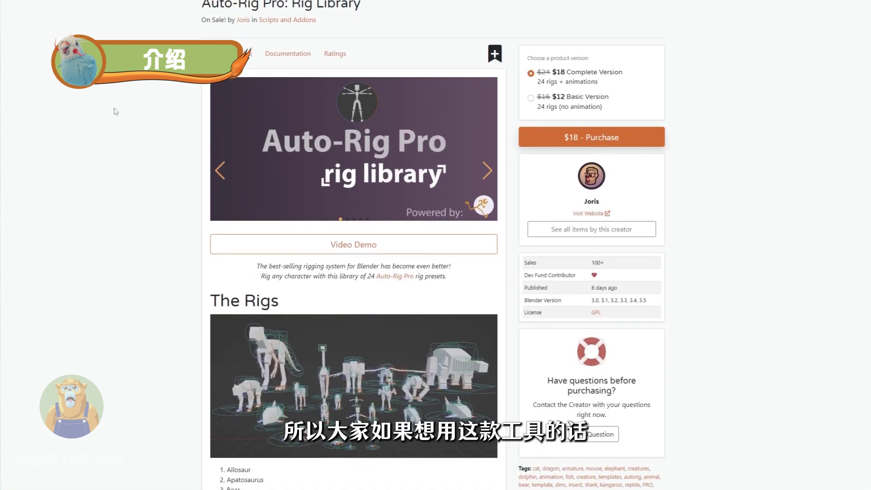
pyautogui.scroll(-1, 323, 85)
pyautogui.scroll(-1, 323, 85)
pyautogui.scroll(-1, 323, 85)
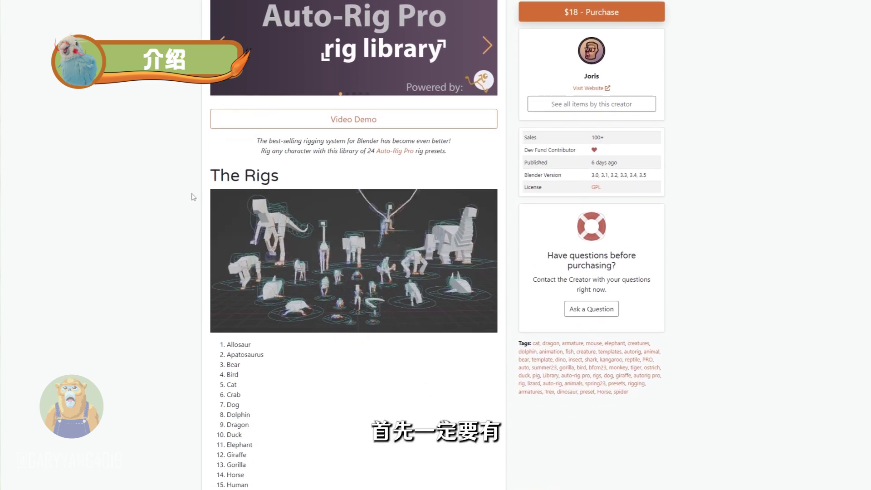
pyautogui.scroll(-2, 323, 85)
pyautogui.scroll(-4, 354, 245)
pyautogui.scroll(-2, 354, 245)
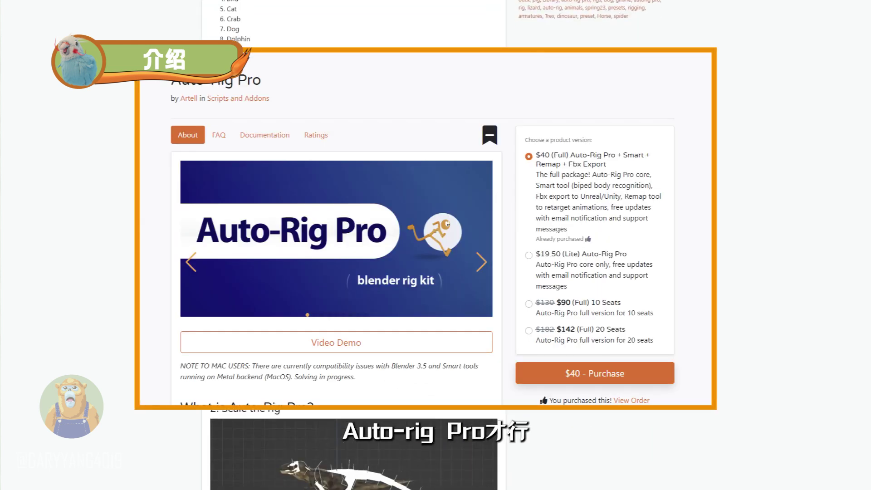
pyautogui.scroll(3, 251, 247)
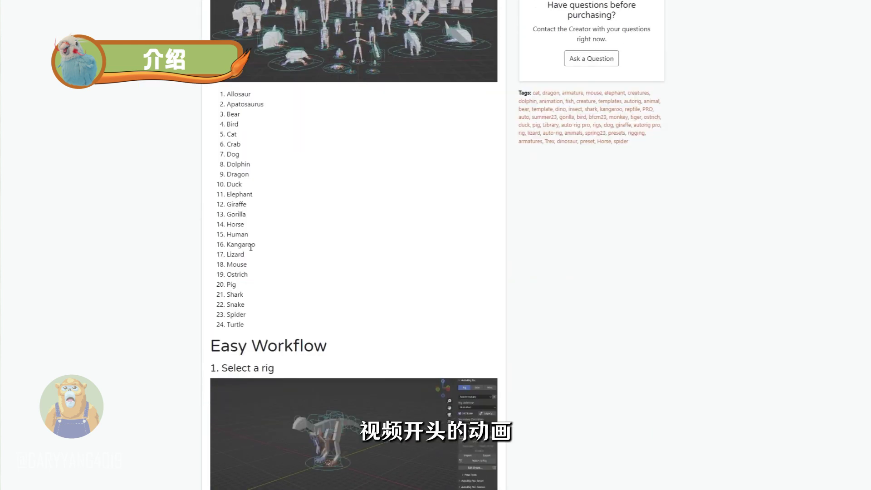
pyautogui.scroll(-4, 251, 247)
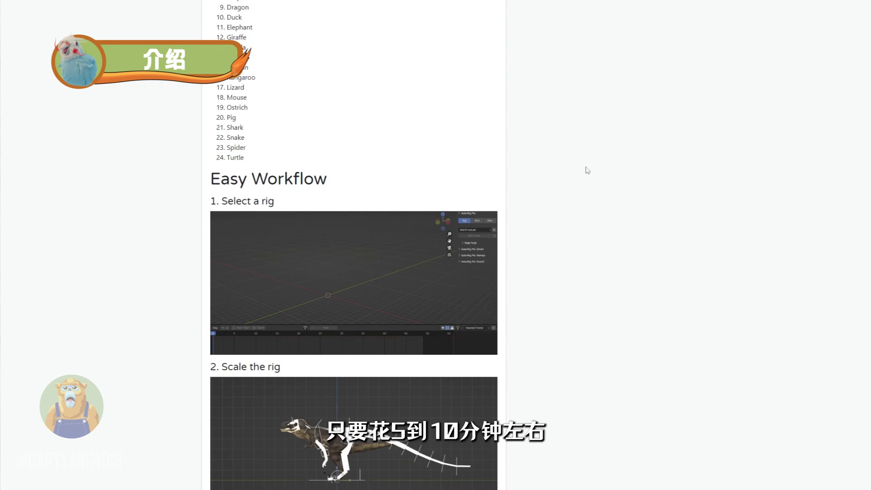
pyautogui.scroll(-4, 590, 204)
pyautogui.scroll(-8, 598, 233)
pyautogui.scroll(10, 589, 227)
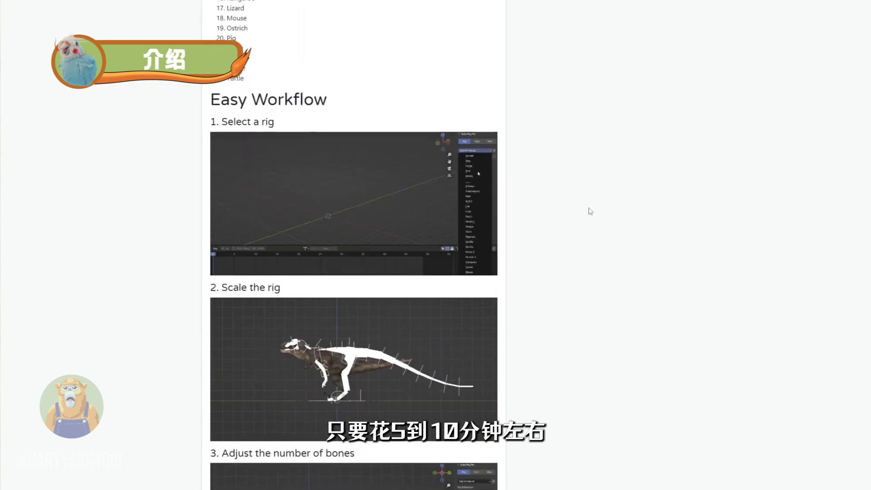
pyautogui.scroll(5, 594, 207)
pyautogui.scroll(4, 603, 202)
pyautogui.scroll(4, 603, 200)
pyautogui.scroll(3, 603, 199)
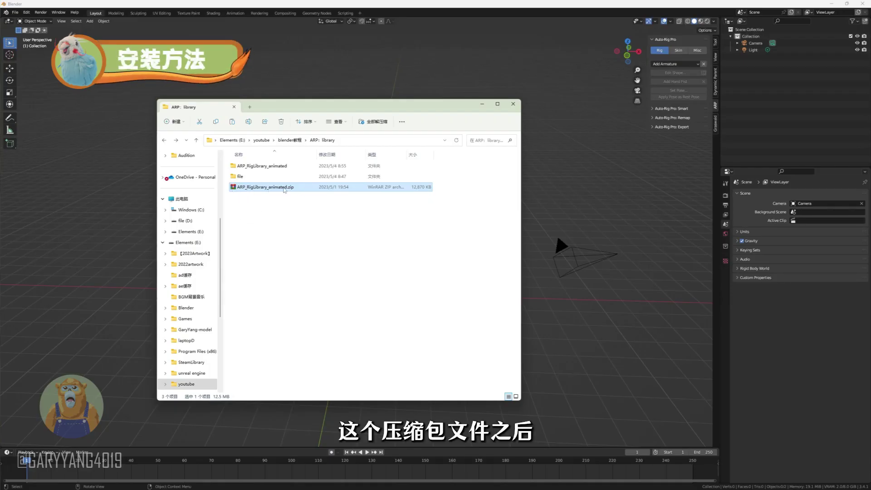
# Step: Open the extracted ARP_RigLibrary_animated folder and list all its rig .blend files
pyautogui.doubleClick(261, 167)
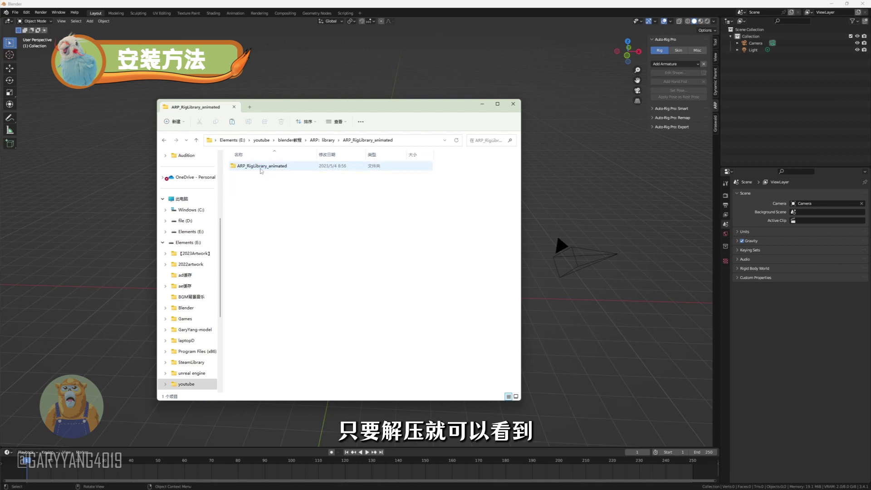
pyautogui.doubleClick(278, 167)
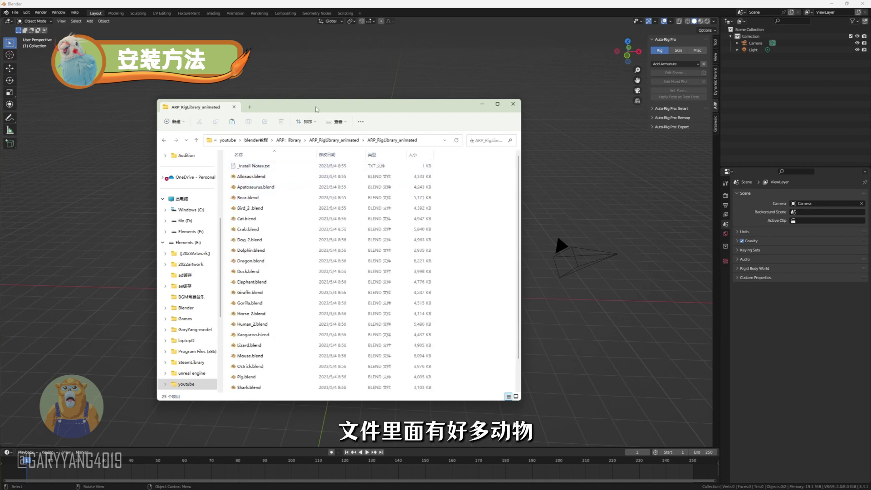
pyautogui.moveTo(335, 335); pyautogui.dragTo(339, 418)
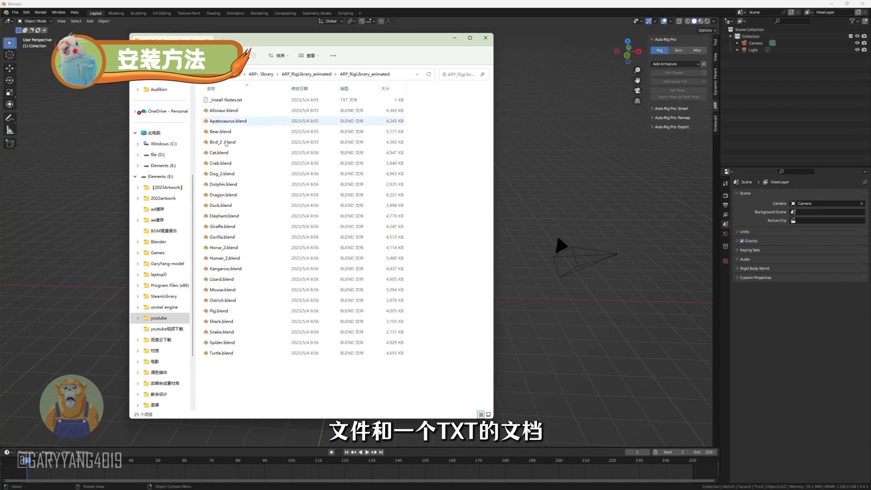
# Step: Read _Install Notes.txt, then put the notes and folder windows away
pyautogui.doubleClick(233, 100)
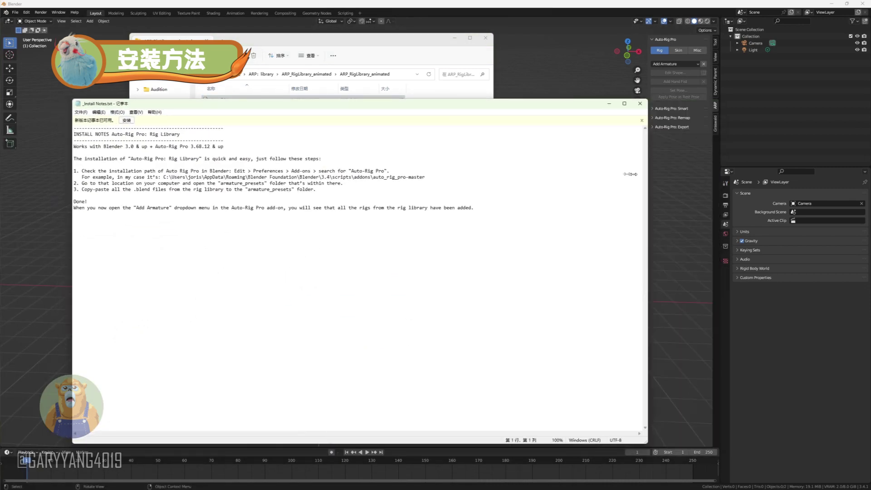
pyautogui.moveTo(720, 184); pyautogui.dragTo(504, 183)
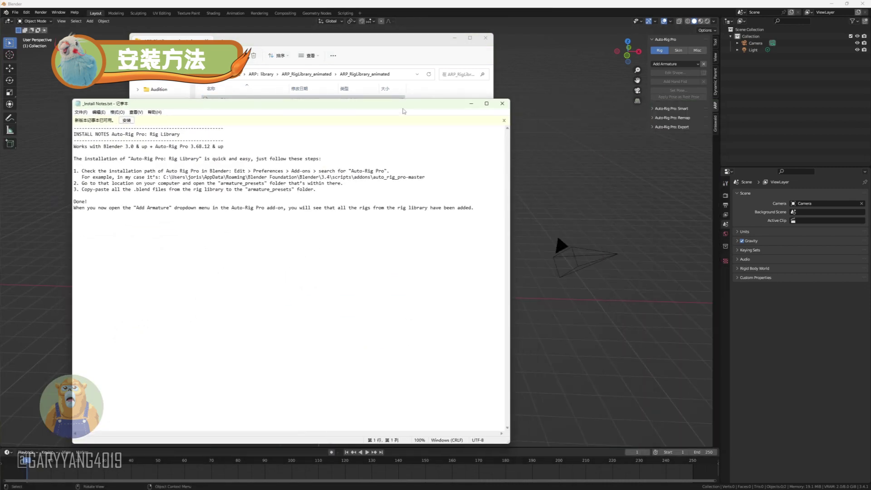
pyautogui.click(307, 118)
pyautogui.click(15, 12)
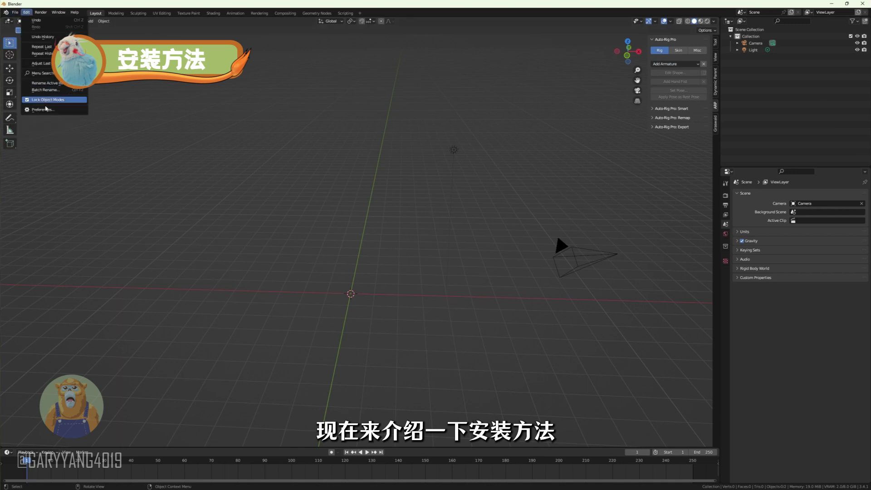
# Step: Search the Add-ons preferences for 'auto' and expand Auto-Rig Pro to show its install path
pyautogui.click(76, 111)
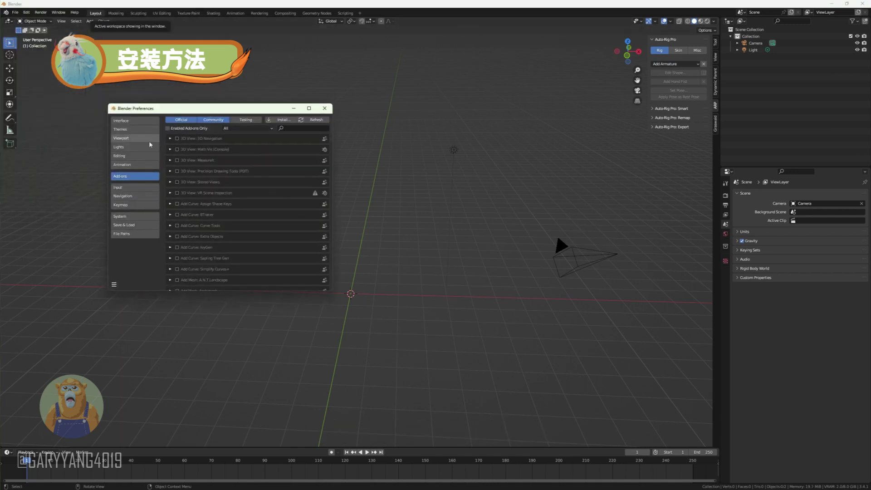
pyautogui.write('auto')
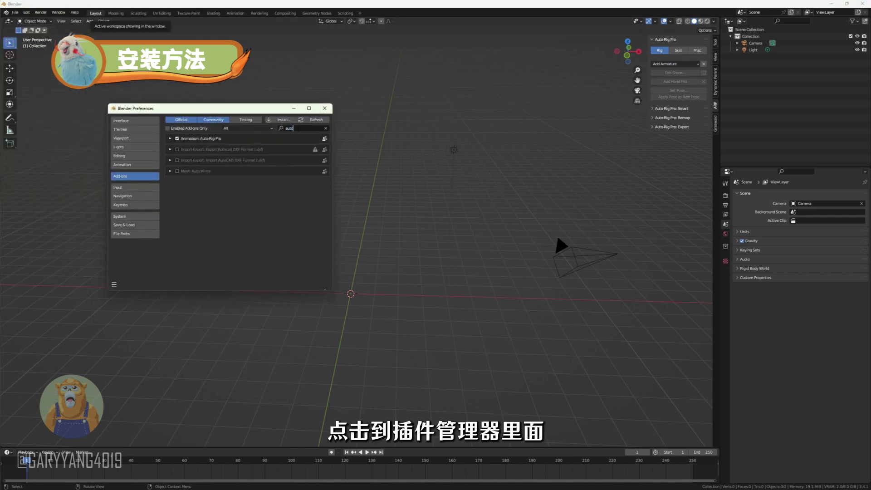
pyautogui.click(170, 138)
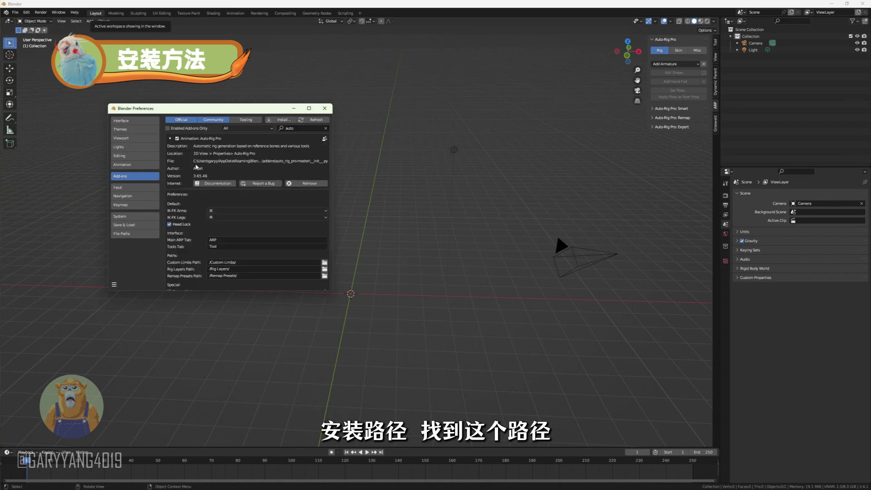
pyautogui.moveTo(332, 167); pyautogui.dragTo(477, 164)
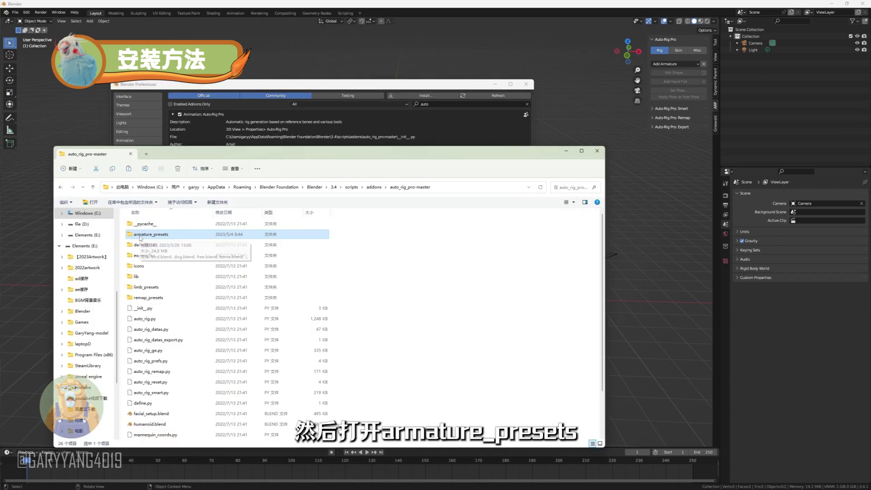
# Step: Copy Allosaur.blend through Turtle.blend into Auto-Rig Pro's armature_presets folder
pyautogui.doubleClick(154, 235)
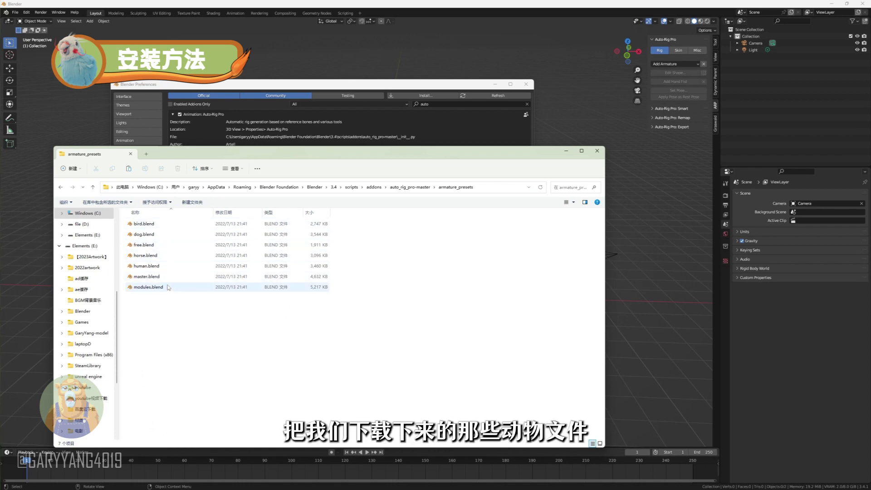
pyautogui.click(229, 111)
pyautogui.keyDown('shift'); pyautogui.click(237, 353); pyautogui.keyUp('shift')
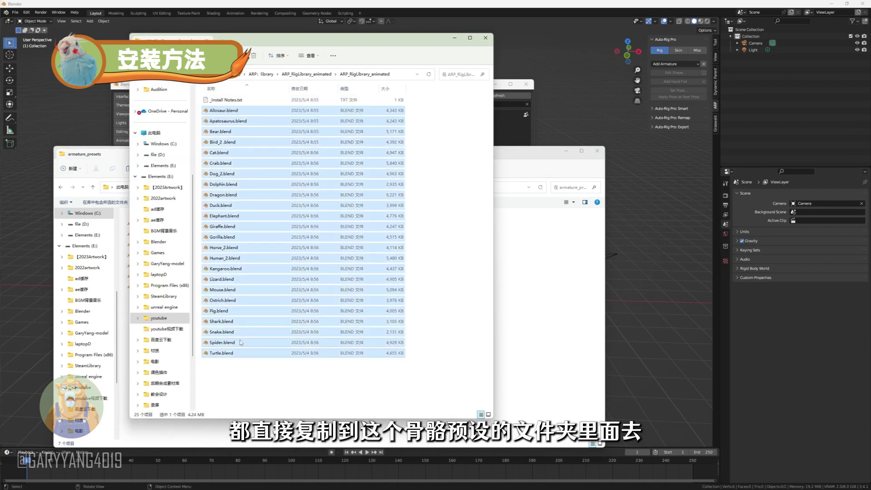
pyautogui.moveTo(322, 34); pyautogui.dragTo(624, 56)
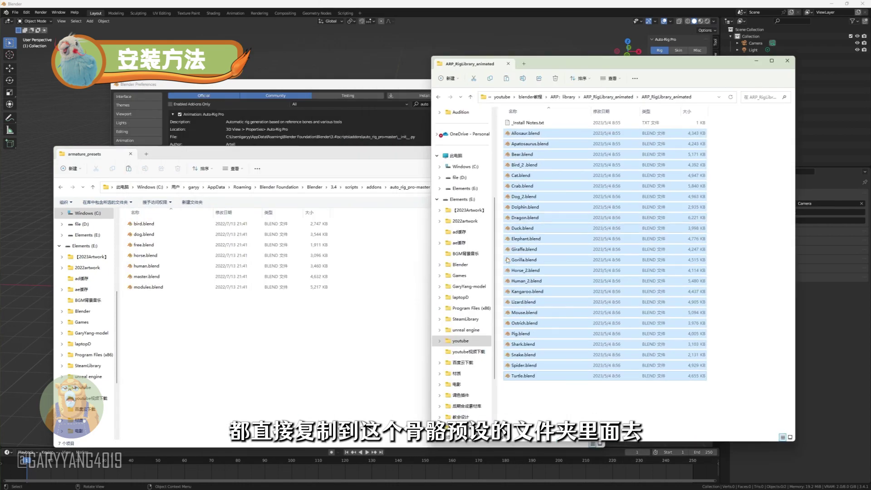
pyautogui.moveTo(556, 231); pyautogui.dragTo(324, 336)
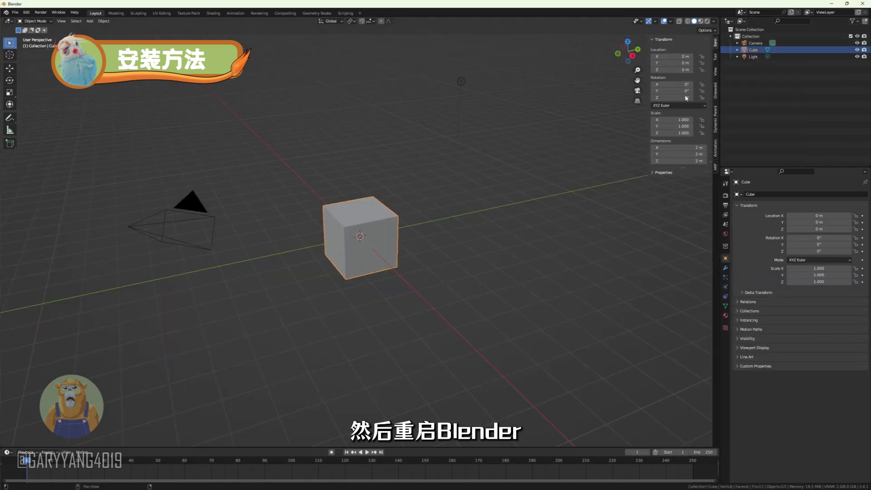
# Step: Show the Auto-Rig Pro sidebar tools and open the Add Armature presets list
pyautogui.click(715, 166)
pyautogui.click(686, 65)
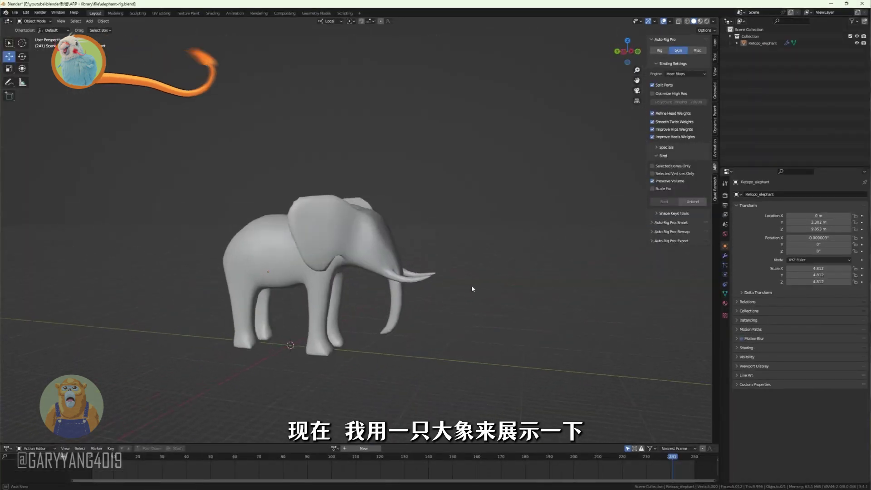
# Step: Add the Elephant armature preset from the ARP Rig tab beside the elephant model
pyautogui.press('KP_3')
pyautogui.scroll(3, 356, 290)
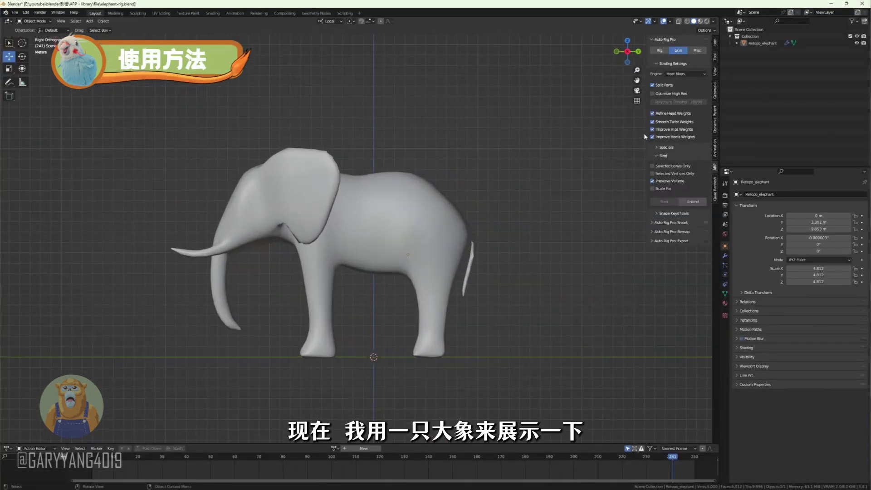
pyautogui.click(658, 50)
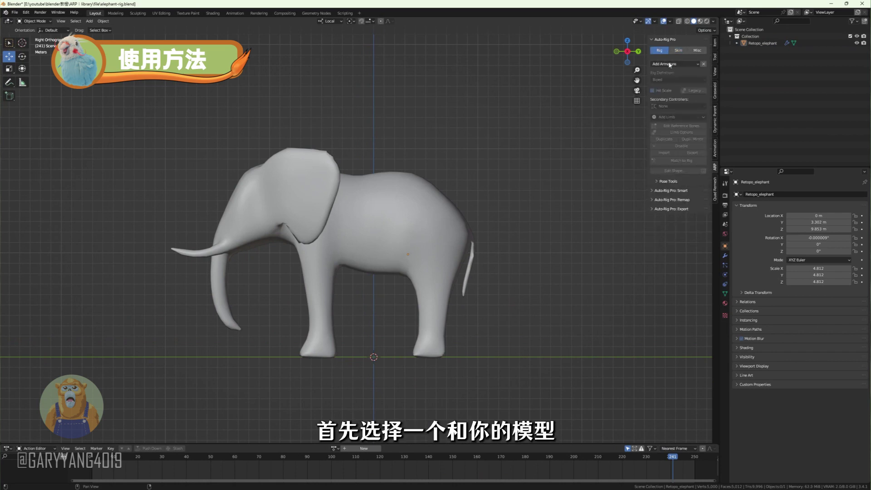
pyautogui.click(671, 65)
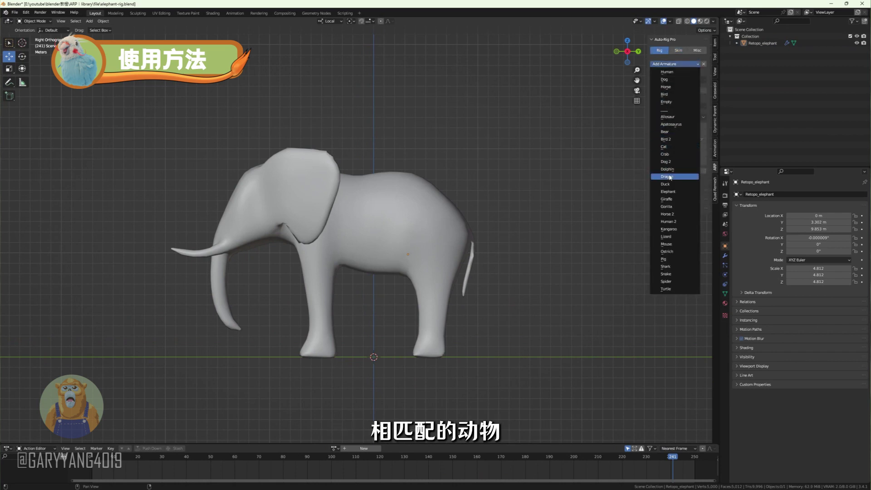
pyautogui.click(667, 191)
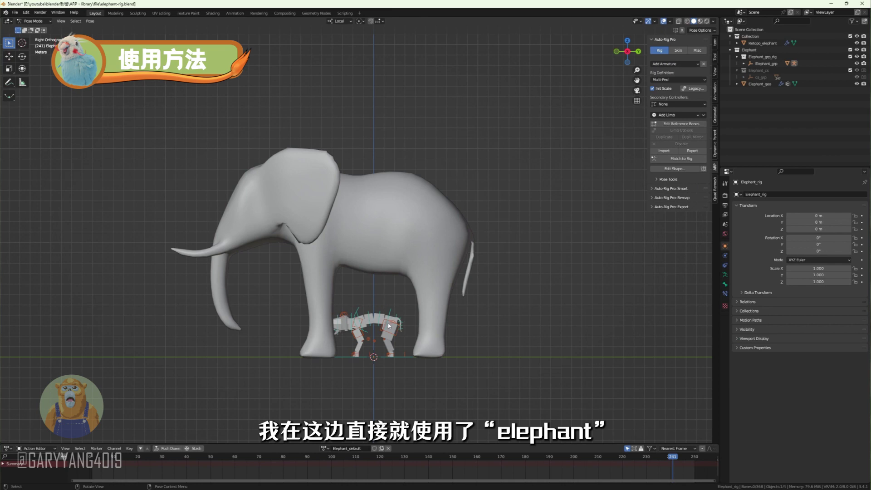
pyautogui.moveTo(388, 324); pyautogui.dragTo(352, 316, button='middle')
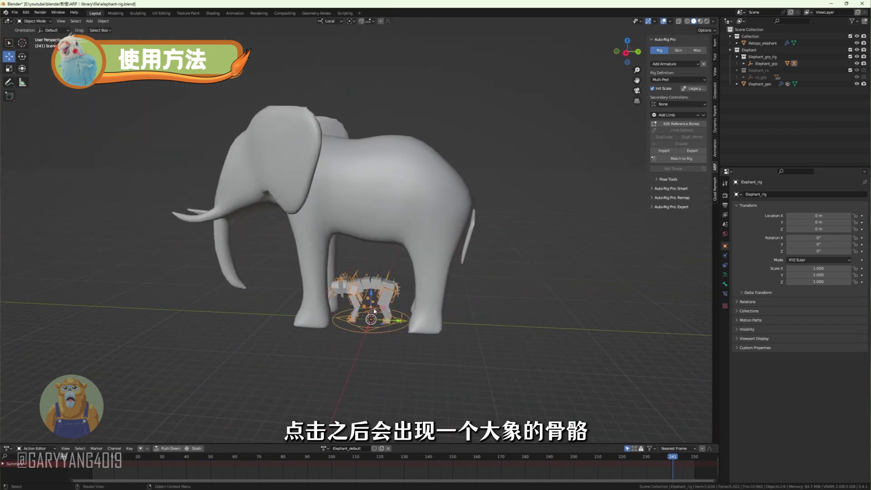
# Step: Scale the Elephant rig up to about 3.357 to fit the elephant mesh
pyautogui.press('s')
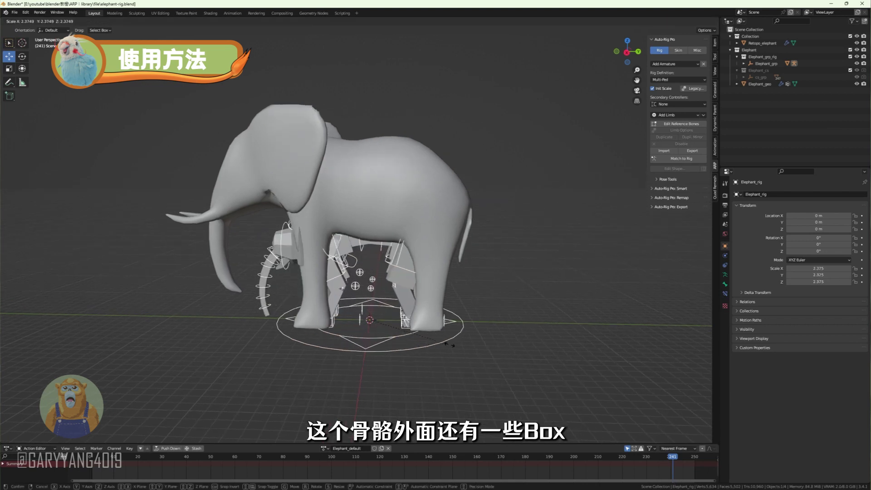
pyautogui.click(443, 341)
pyautogui.press('KP_3')
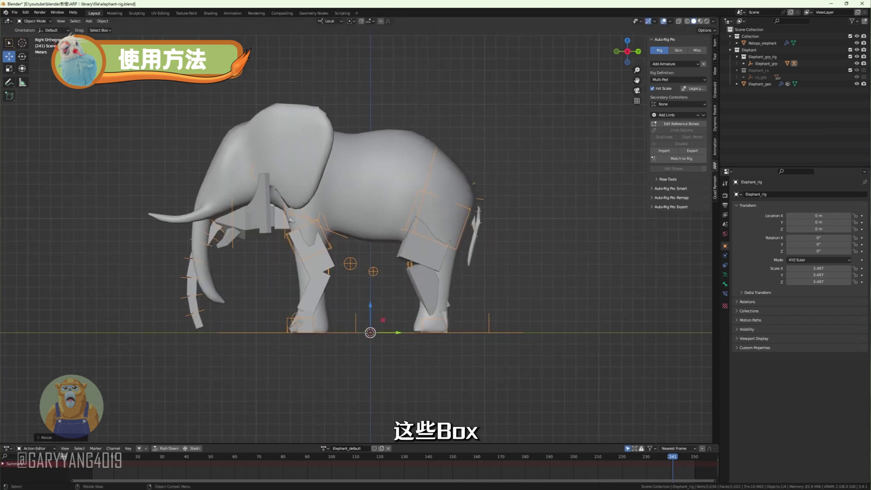
pyautogui.press('s')
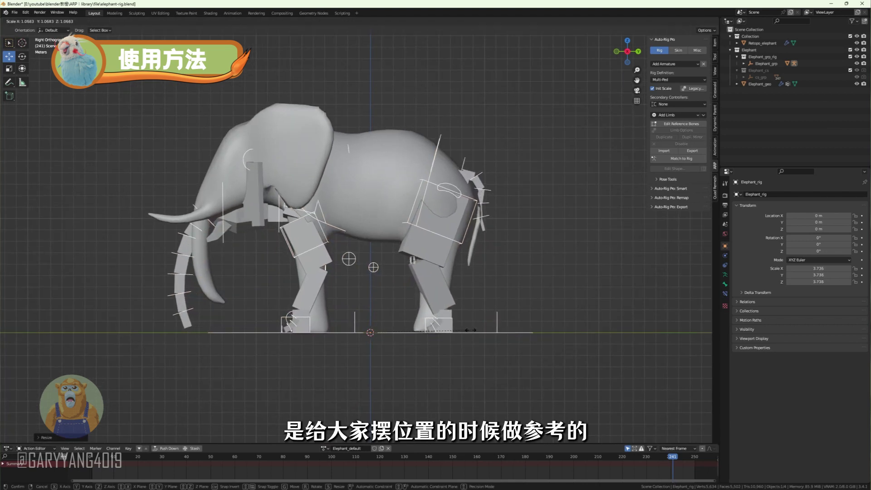
pyautogui.click(460, 328)
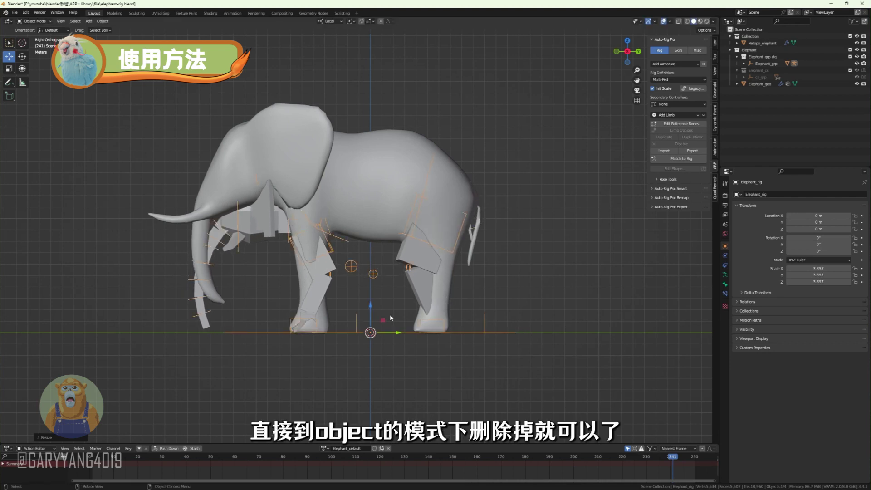
pyautogui.moveTo(597, 171); pyautogui.dragTo(426, 197, button='middle')
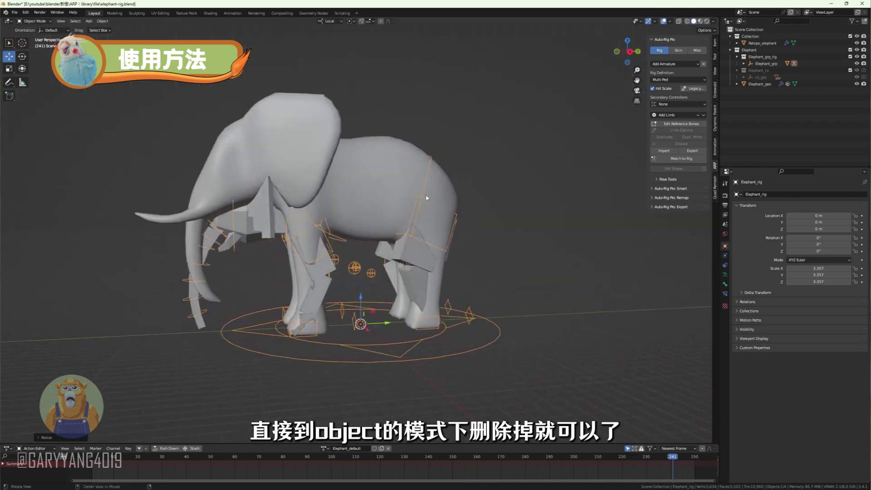
# Step: Delete the rig's Elephant_geo reference boxes
pyautogui.hotkey('ctrl', 'Tab')
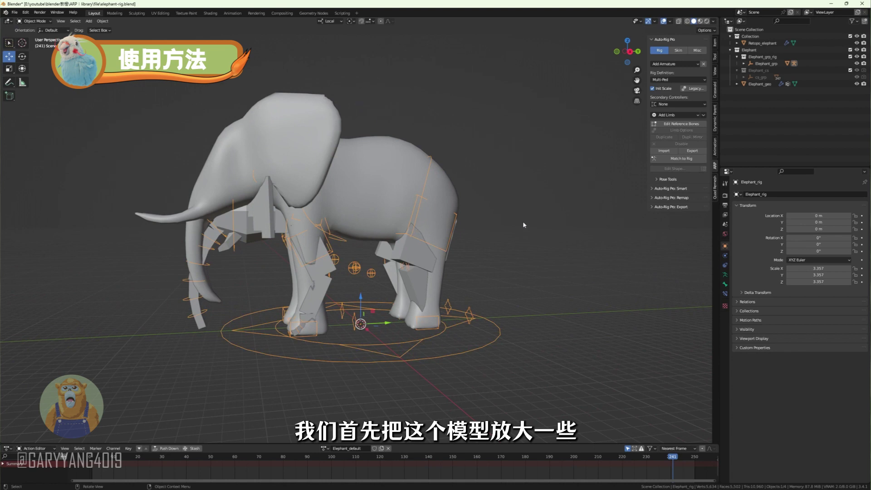
pyautogui.click(335, 270)
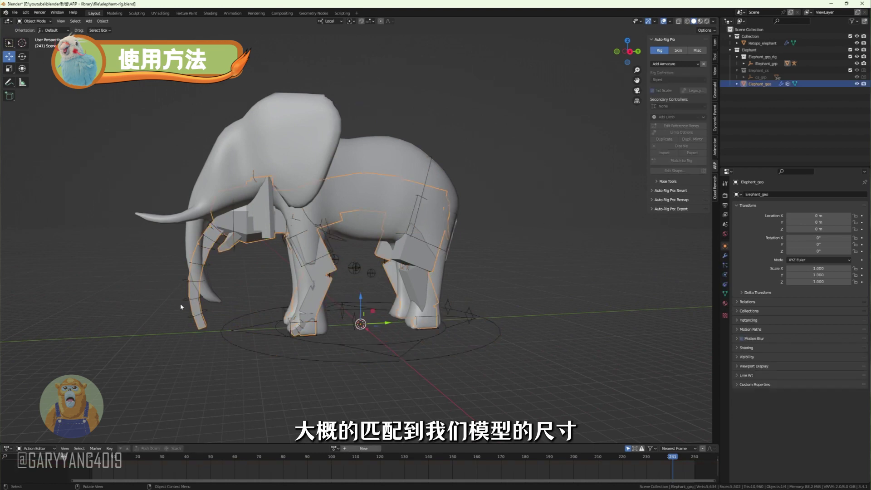
pyautogui.moveTo(434, 229); pyautogui.dragTo(375, 306, button='middle')
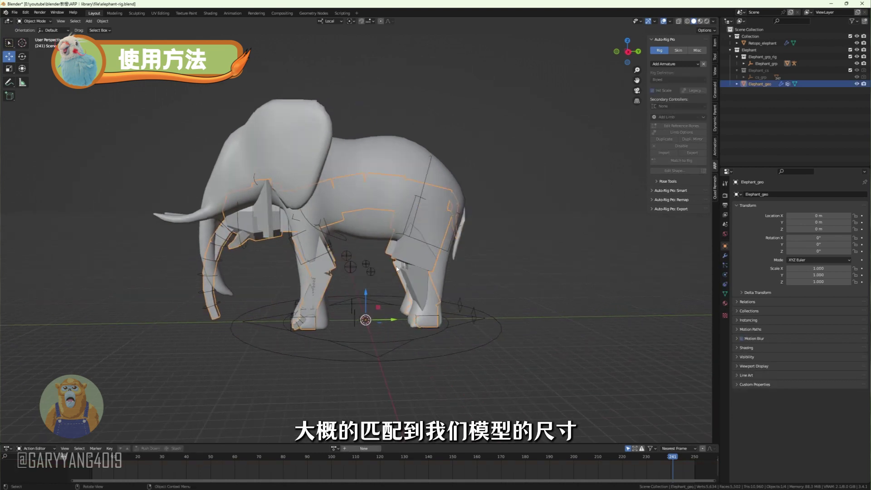
pyautogui.press('Delete')
pyautogui.click(329, 252)
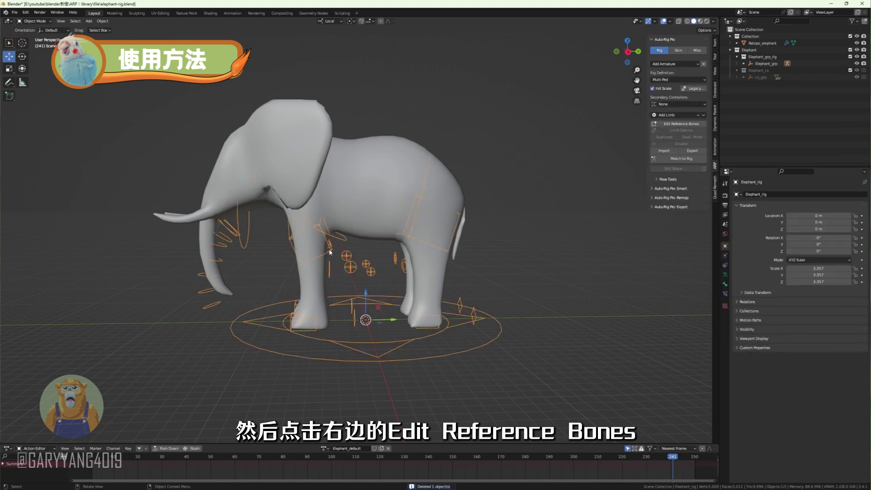
pyautogui.click(681, 124)
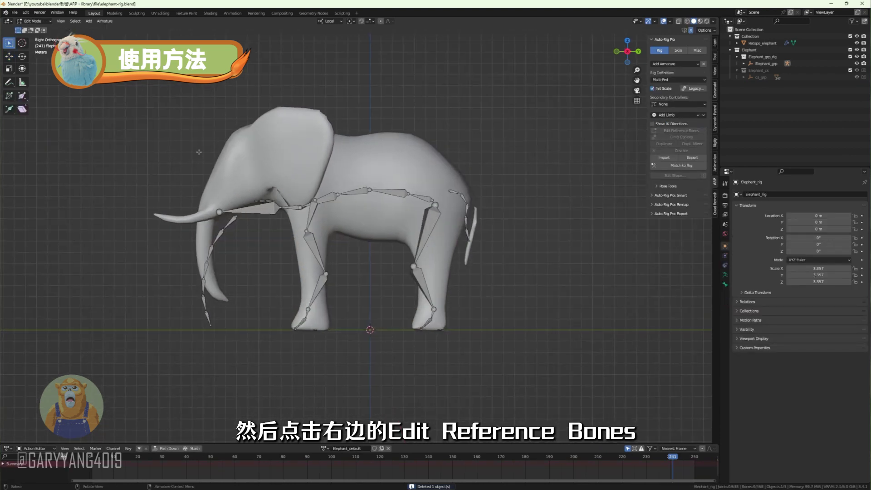
# Step: Select the head and trunk reference bones and fit them inside the elephant's head
pyautogui.moveTo(145, 141)
pyautogui.mouseDown()
pyautogui.moveTo(234, 347)
pyautogui.moveTo(262, 312)
pyautogui.mouseUp()
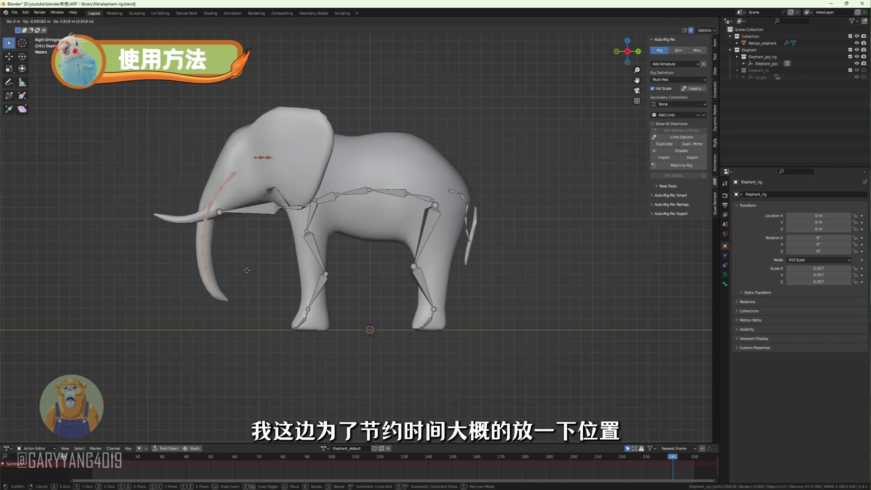
pyautogui.moveTo(221, 253); pyautogui.dragTo(258, 325)
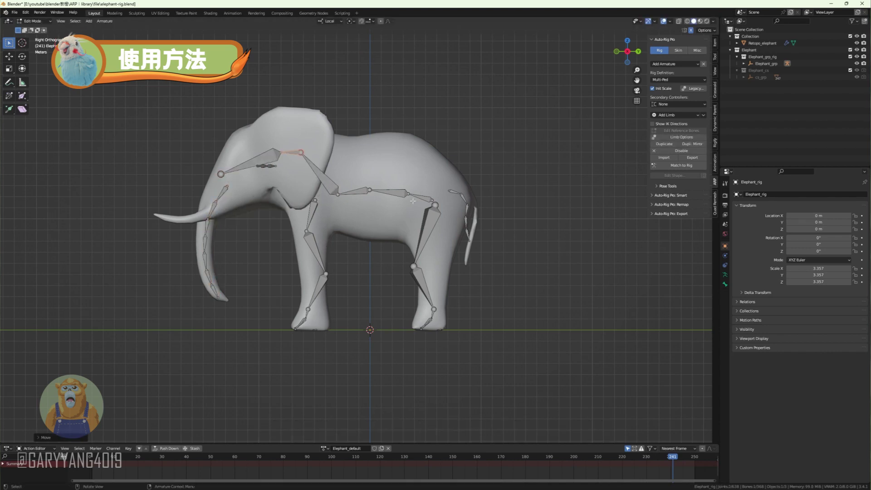
pyautogui.scroll(3, 464, 197)
pyautogui.scroll(2, 454, 201)
pyautogui.scroll(2, 437, 204)
pyautogui.scroll(2, 401, 218)
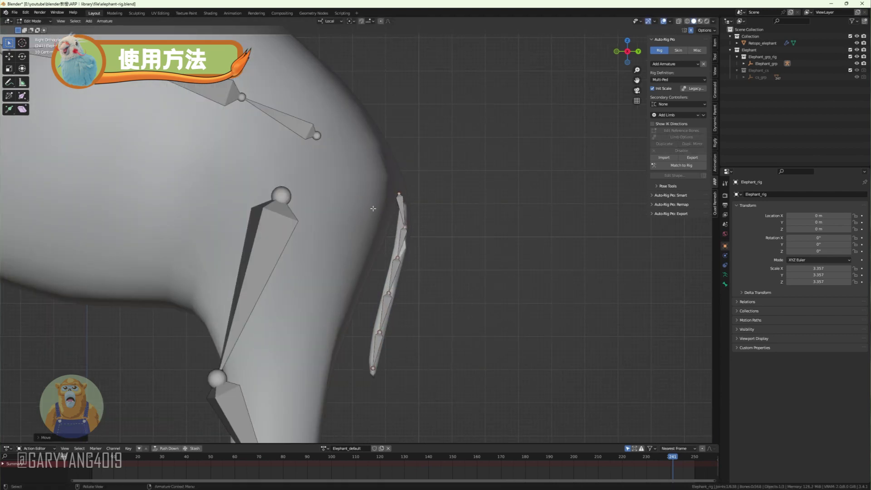
pyautogui.scroll(-8, 373, 209)
# Step: Adjust the leg, foot and tail bones to the body using back, front and top views
pyautogui.press('ctrl+KP_1')
pyautogui.scroll(5, 340, 327)
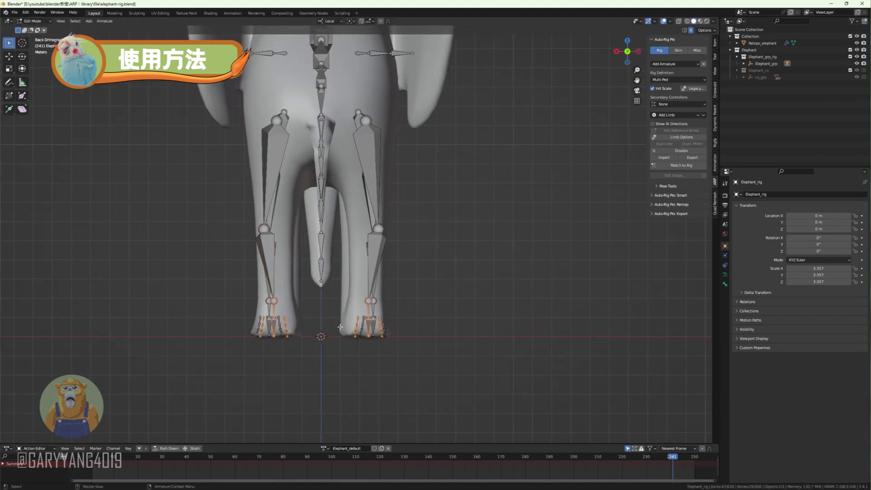
pyautogui.moveTo(318, 204)
pyautogui.mouseDown(button='middle')
pyautogui.moveTo(273, 213)
pyautogui.moveTo(327, 217)
pyautogui.moveTo(315, 226)
pyautogui.moveTo(315, 308)
pyautogui.mouseUp(button='middle')
pyautogui.press('ctrl+KP_1')
pyautogui.scroll(4, 313, 272)
pyautogui.press('KP_1')
pyautogui.press('s')
pyautogui.press('x')
pyautogui.press('x')
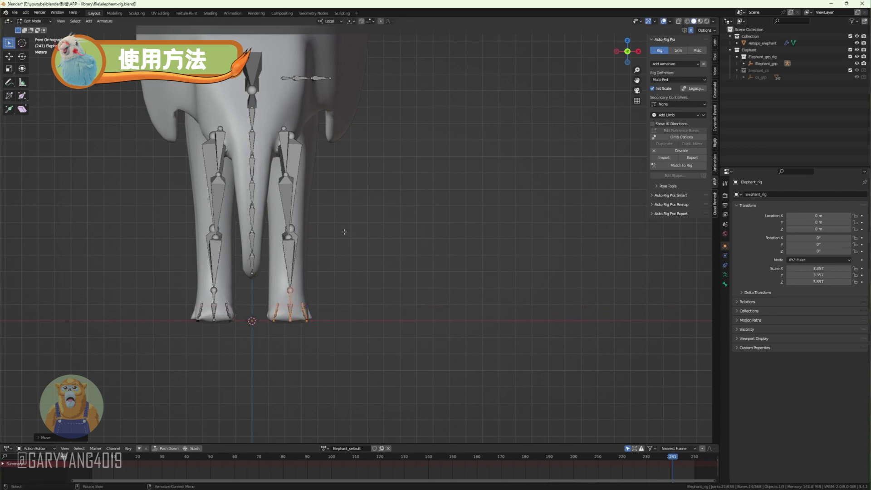
pyautogui.press('KP_7')
pyautogui.rightClick(465, 246)
pyautogui.press('KP_3')
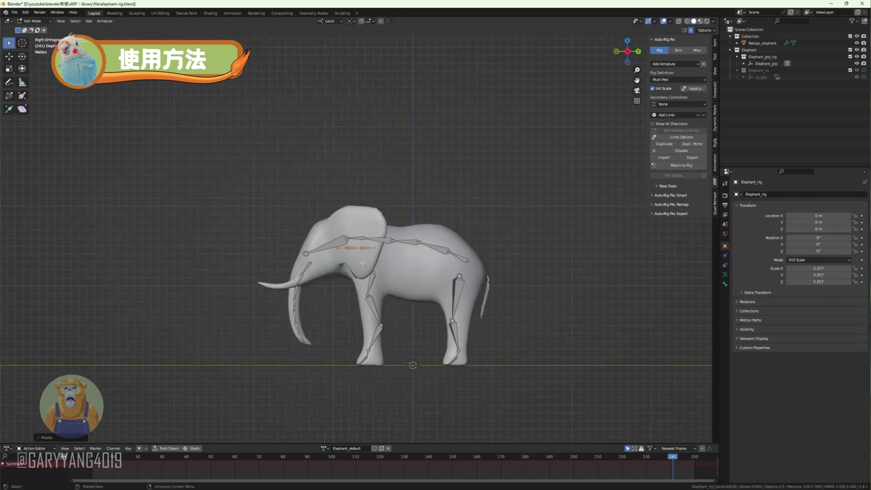
pyautogui.scroll(3, 291, 281)
pyautogui.keyDown('shift'); pyautogui.moveTo(309, 294); pyautogui.dragTo(298, 303, button='middle'); pyautogui.keyUp('shift')
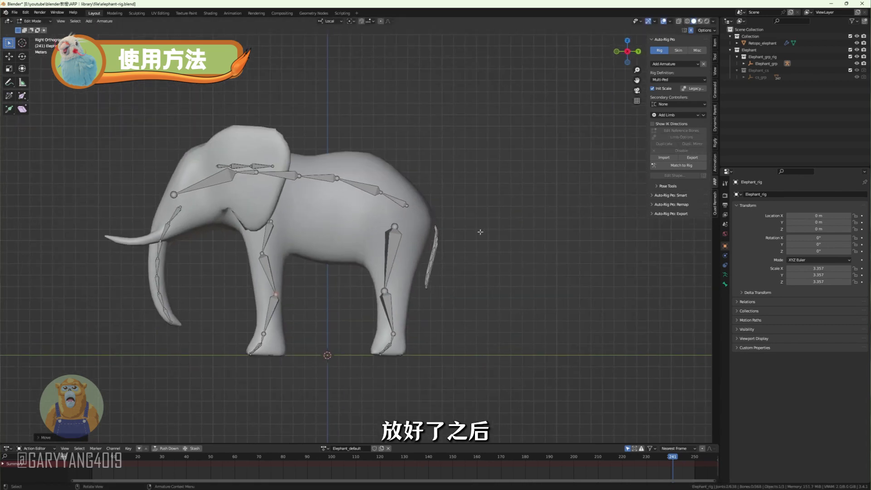
# Step: Run Match to Rig with scale compensation for the Elephant_default and Elephant_walk actions
pyautogui.click(696, 167)
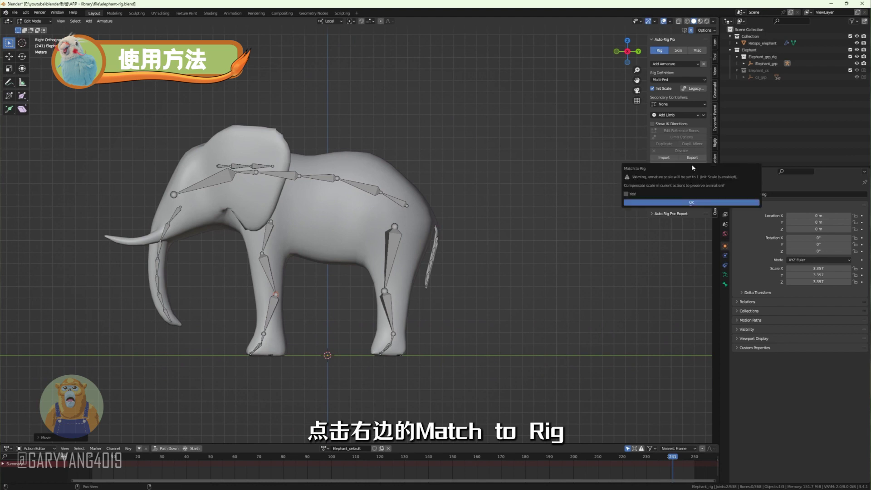
pyautogui.click(627, 194)
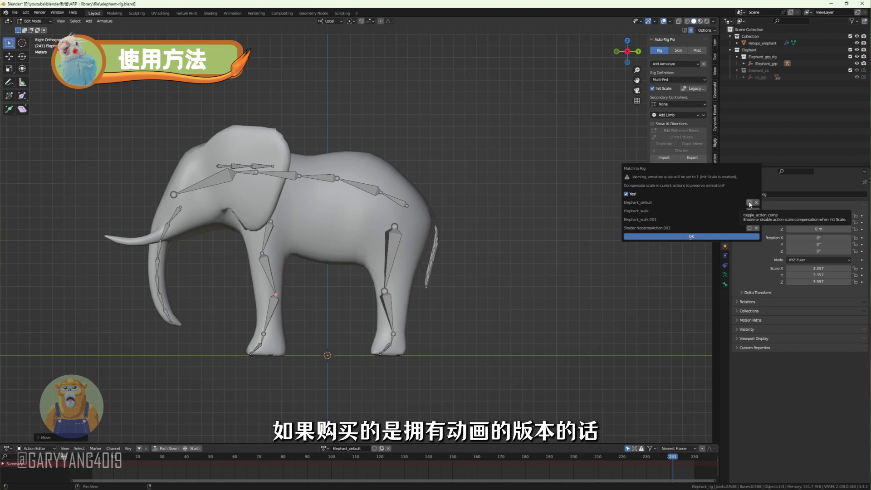
pyautogui.click(749, 204)
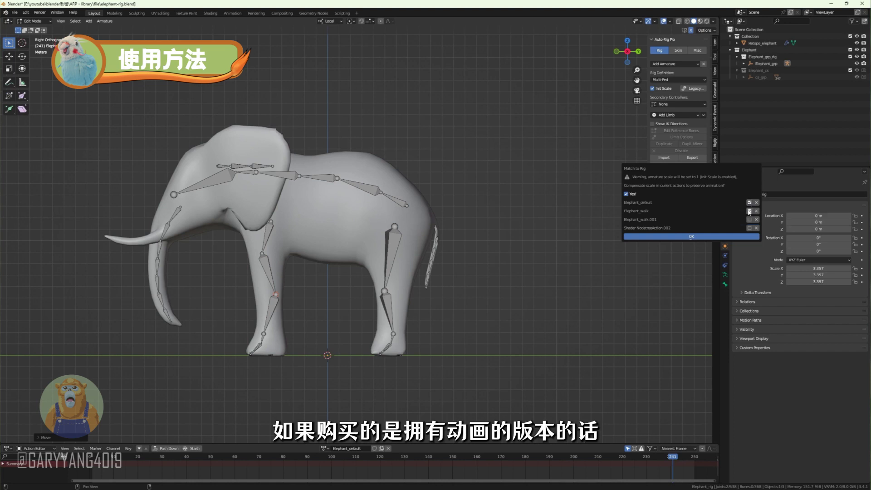
pyautogui.click(750, 211)
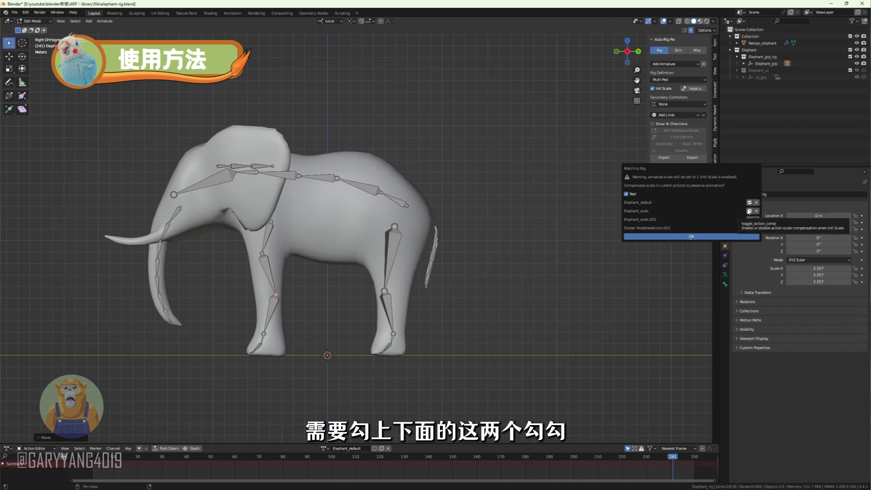
pyautogui.click(718, 237)
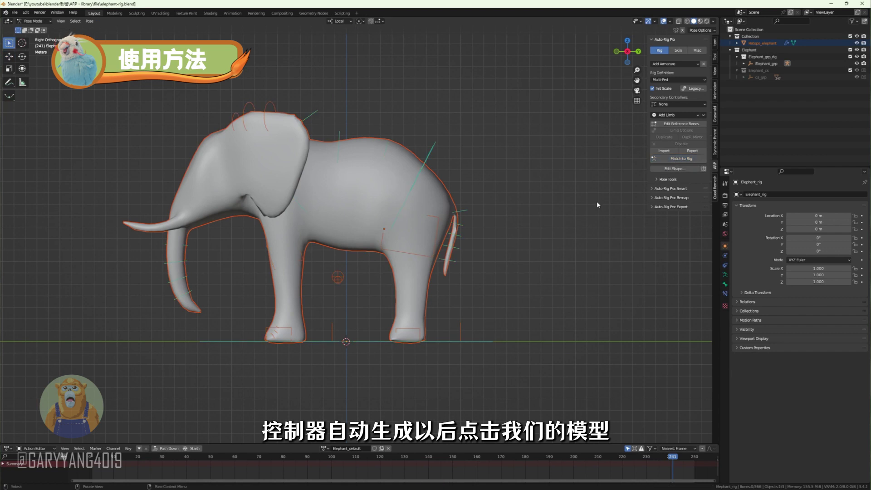
# Step: Select the elephant mesh and rig together and bind them from the Skin tab
pyautogui.click(394, 163)
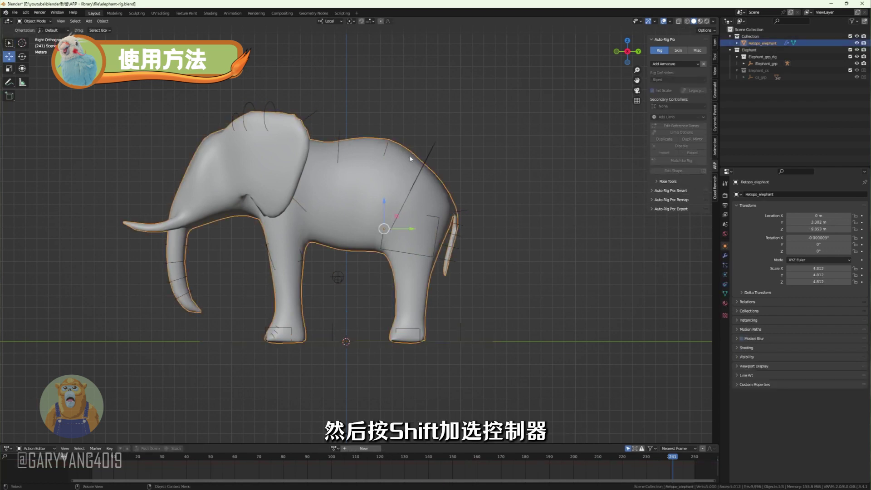
pyautogui.keyDown('shift'); pyautogui.click(434, 148); pyautogui.keyUp('shift')
pyautogui.click(678, 50)
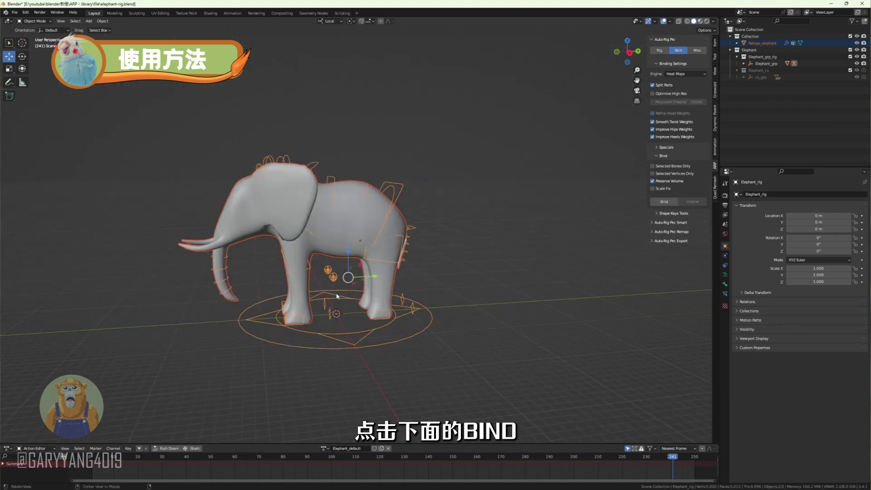
# Step: Assign the Elephant_walk action to the rig and play the walk animation
pyautogui.click(324, 448)
pyautogui.click(371, 384)
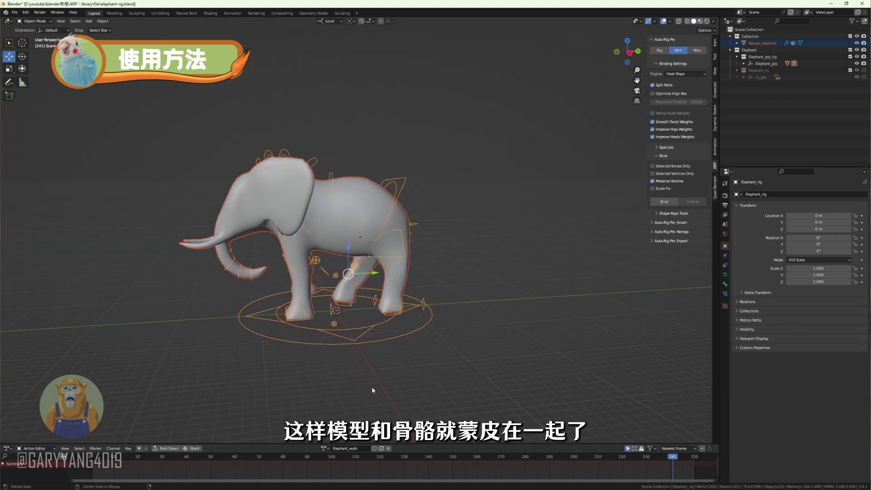
pyautogui.press('space')
pyautogui.hotkey('alt', 'a')
# Step: View the walking elephant in Material Preview shading from a front three-quarter angle, then stop playback at frame 158
pyautogui.moveTo(346, 358)
pyautogui.mouseDown(button='middle')
pyautogui.moveTo(445, 354)
pyautogui.moveTo(286, 350)
pyautogui.moveTo(509, 363)
pyautogui.moveTo(218, 298)
pyautogui.moveTo(358, 312)
pyautogui.mouseUp(button='middle')
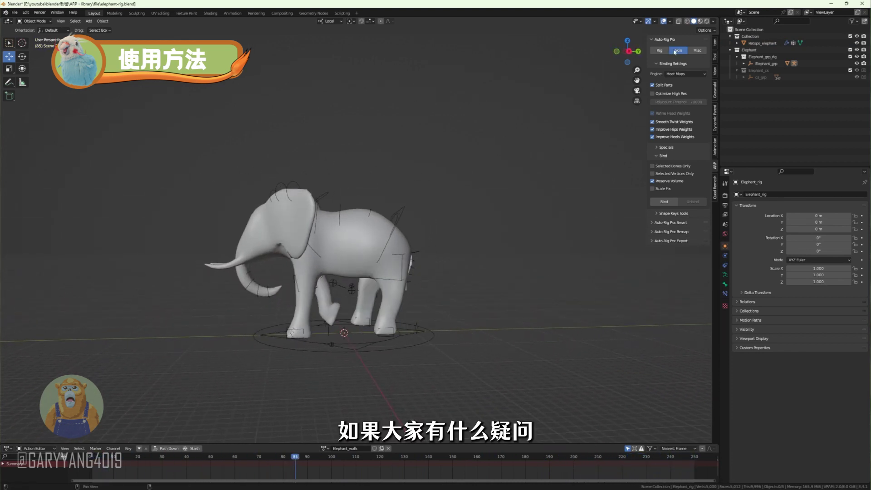
pyautogui.click(700, 21)
pyautogui.moveTo(385, 190)
pyautogui.mouseDown(button='middle')
pyautogui.moveTo(457, 189)
pyautogui.moveTo(462, 198)
pyautogui.mouseUp(button='middle')
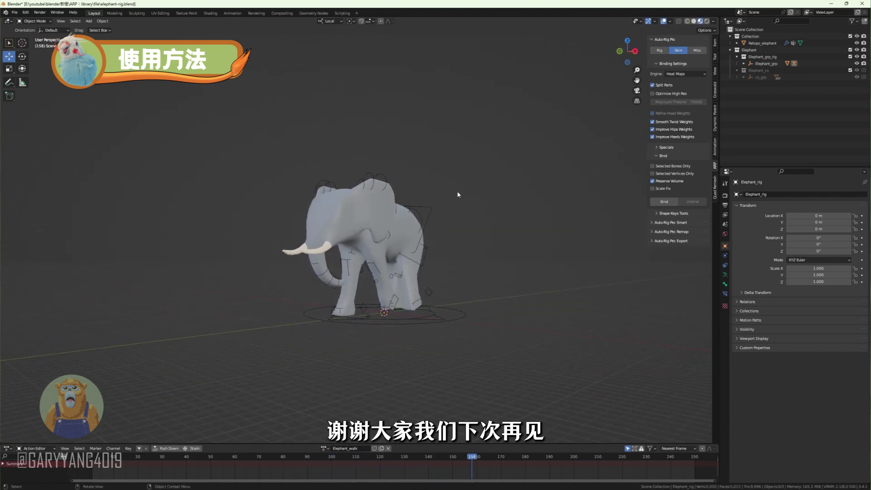
pyautogui.press('space')
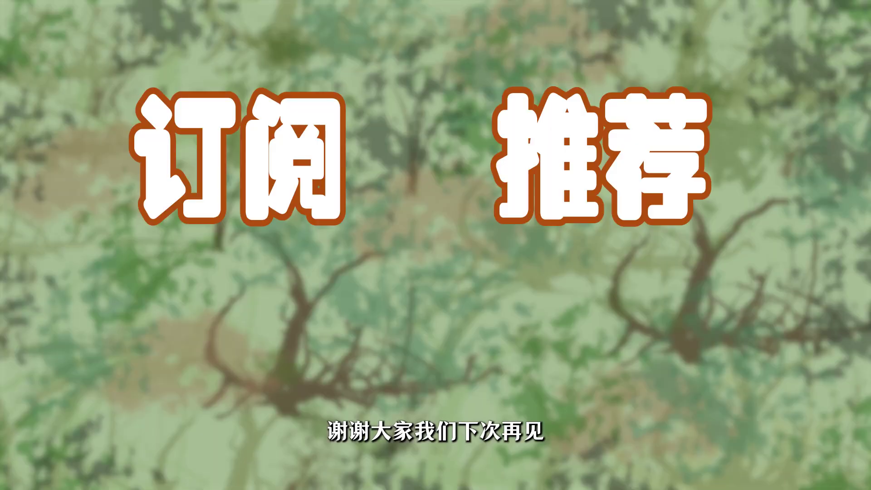